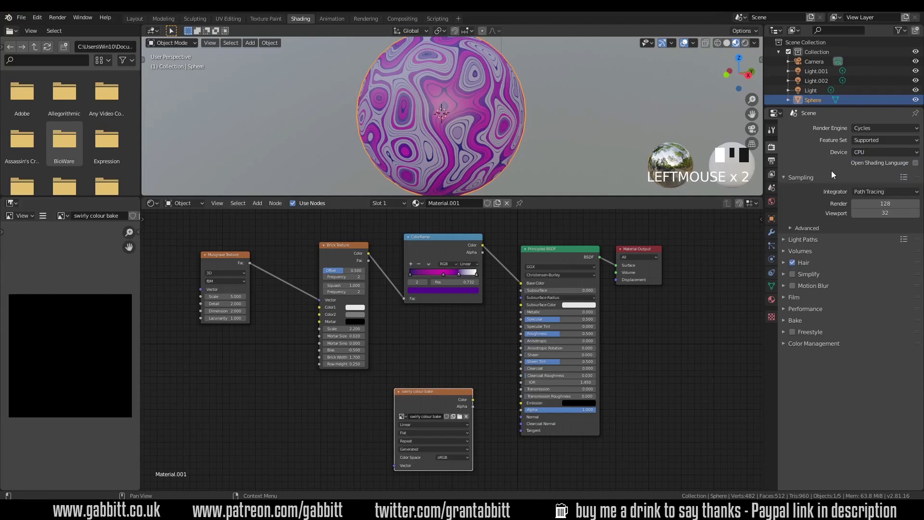
Bake a Diffuse pass with direct and indirect lighting off, keeping only colour.
{"action": "left_click", "coordinate": [794, 320]}
{"action": "scroll", "coordinate": [838, 347], "scroll_direction": "down", "scroll_amount": 2}
{"action": "left_click", "coordinate": [872, 314]}
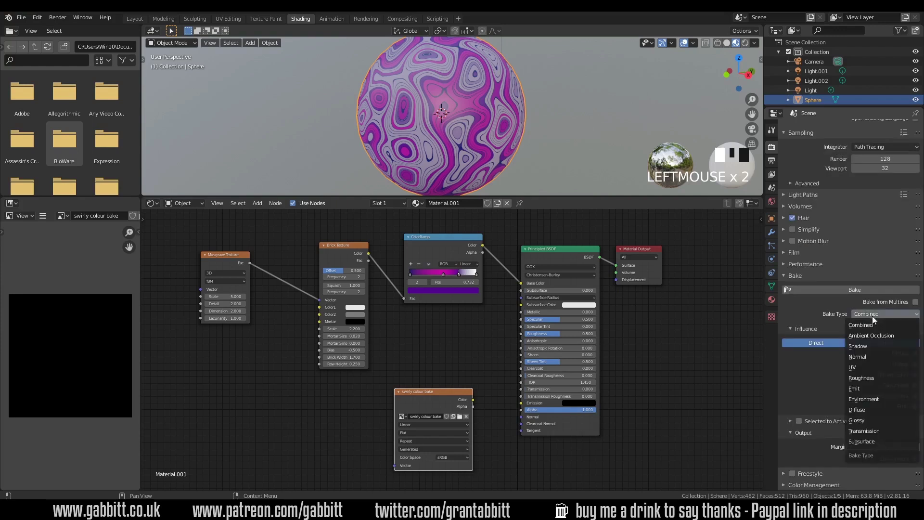
{"action": "left_click", "coordinate": [871, 325]}
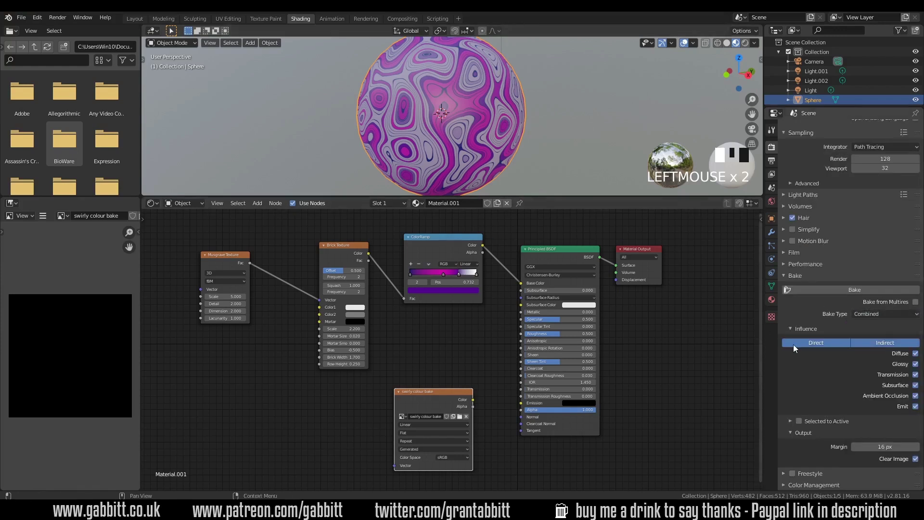
{"action": "left_click", "coordinate": [873, 314]}
{"action": "left_click", "coordinate": [873, 410]}
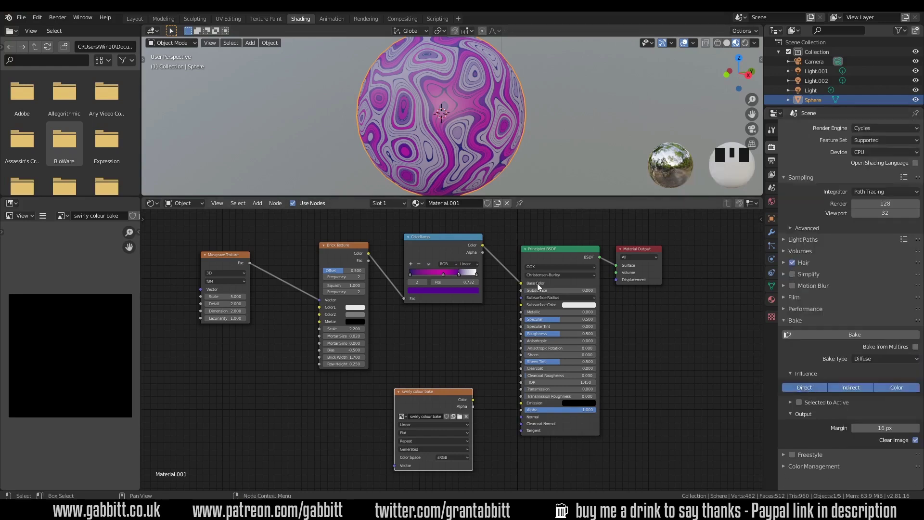
{"action": "left_click", "coordinate": [814, 390]}
{"action": "left_click", "coordinate": [839, 390]}
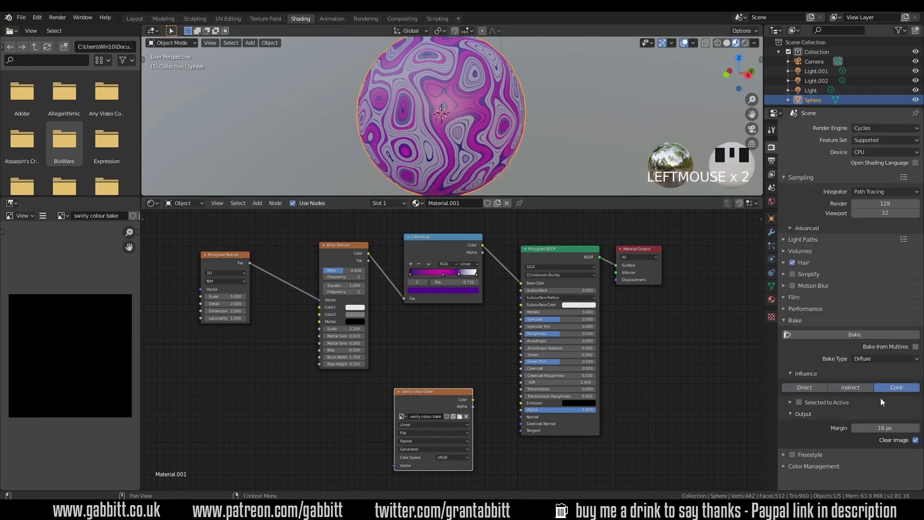
{"action": "left_click", "coordinate": [803, 334]}
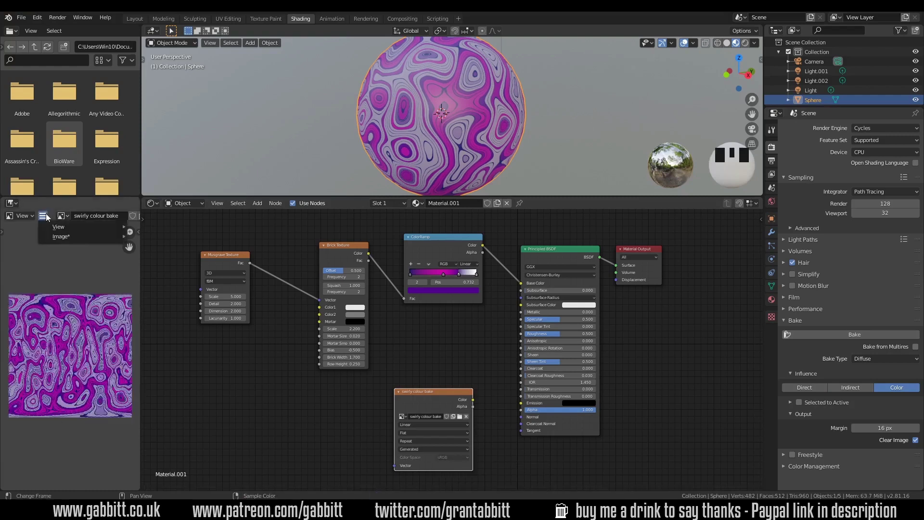
Save the baked colour image and connect it to the shader's Base Color.
{"action": "mouse_move", "coordinate": [61, 236]}
{"action": "left_click", "coordinate": [173, 312]}
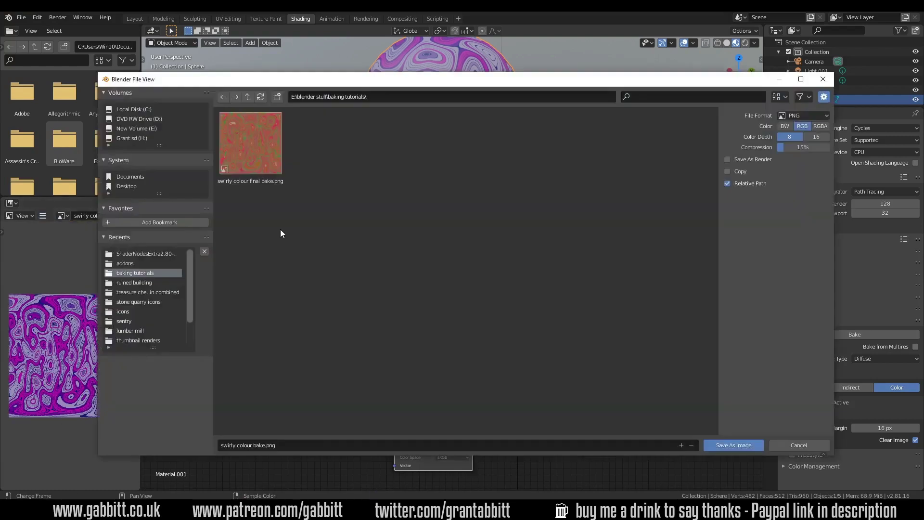
{"action": "left_click", "coordinate": [231, 445]}
{"action": "type", "text": "swirly colour final bake.png"}
{"action": "left_click", "coordinate": [733, 444]}
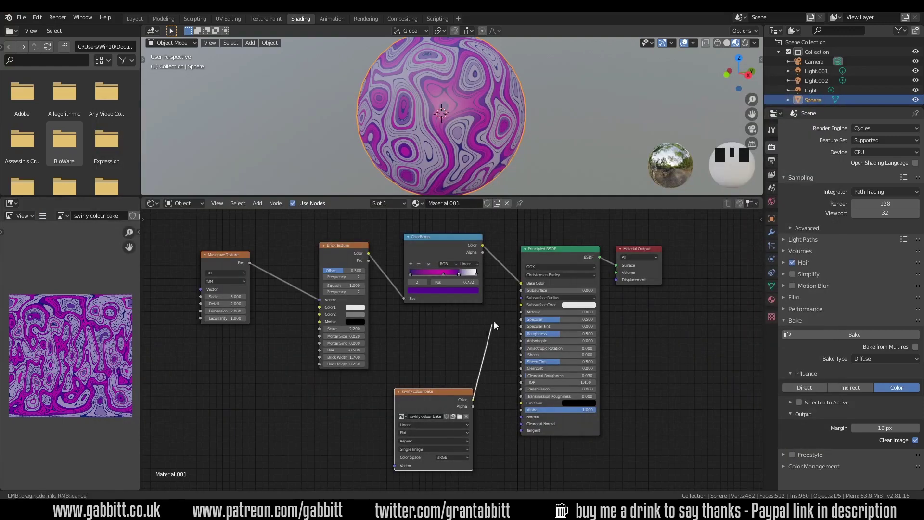
{"action": "left_click_drag", "start_coordinate": [495, 327], "coordinate": [520, 282]}
{"action": "left_click_drag", "start_coordinate": [459, 391], "coordinate": [468, 333]}
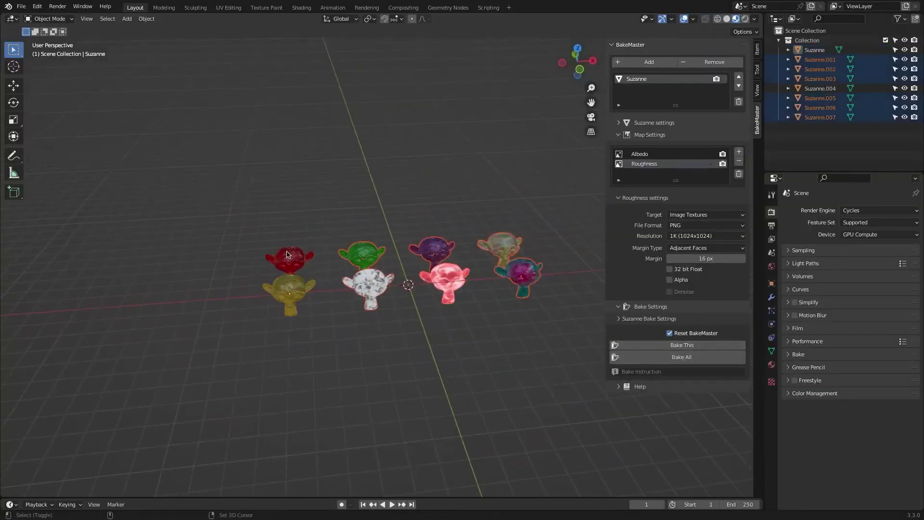
Add the Suzanne copies to the BakeMaster list, check entries, and run Bake All.
{"action": "left_click", "coordinate": [649, 62]}
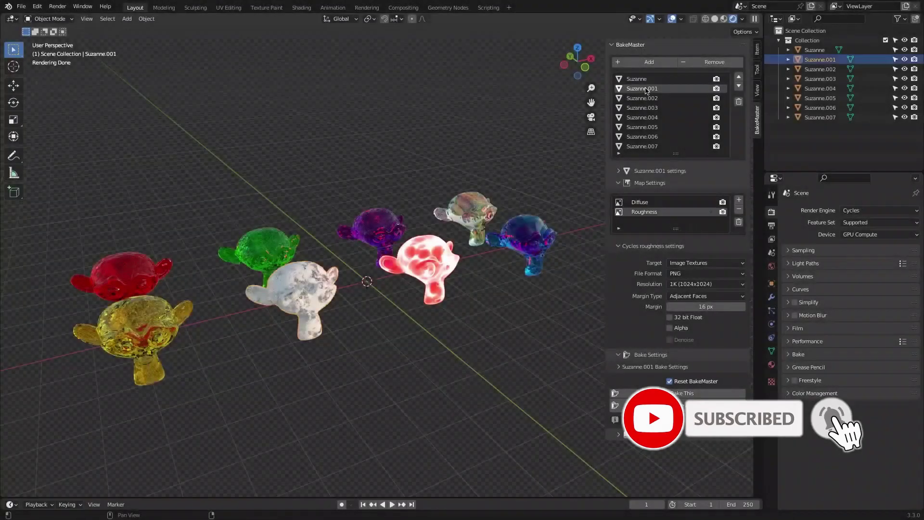
{"action": "left_click", "coordinate": [649, 97]}
{"action": "left_click", "coordinate": [652, 117]}
{"action": "left_click", "coordinate": [652, 136]}
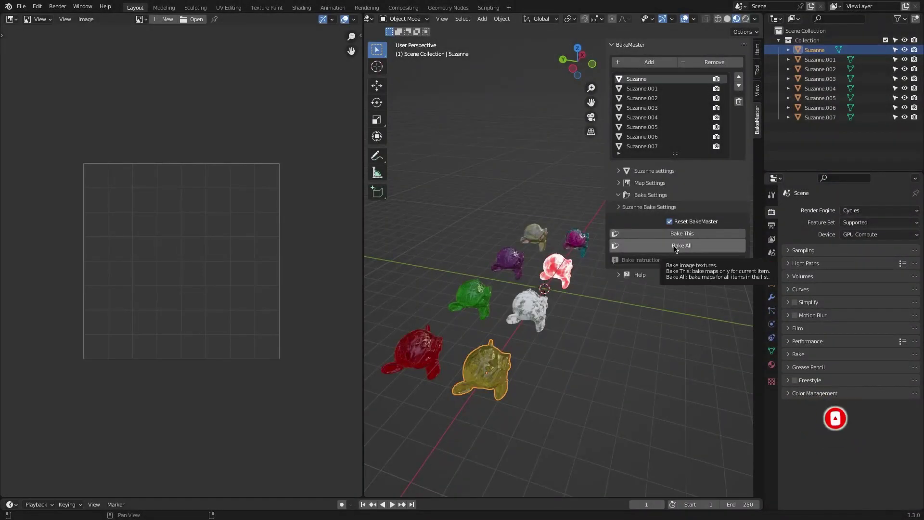
{"action": "left_click", "coordinate": [667, 245]}
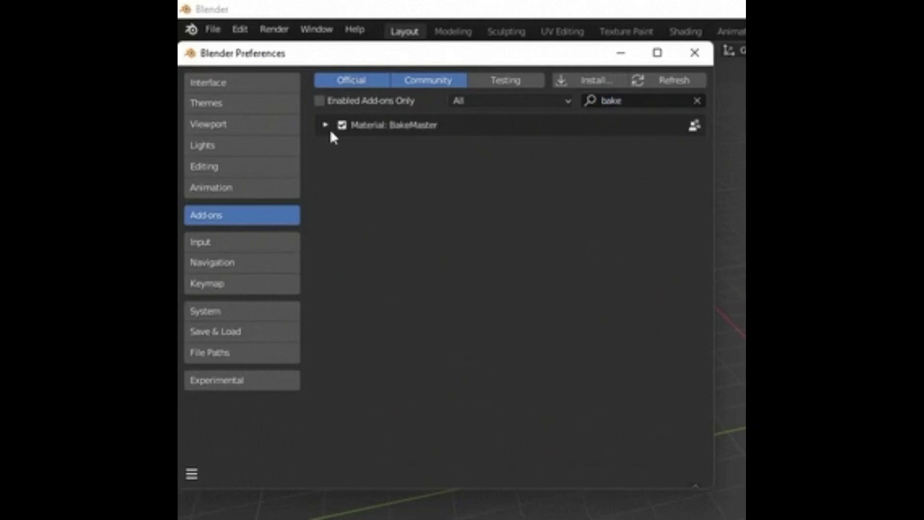
Add Suzanne to the BakeMaster sidebar's bake list and view it from the front.
{"action": "left_click", "coordinate": [326, 124]}
{"action": "left_click", "coordinate": [470, 229]}
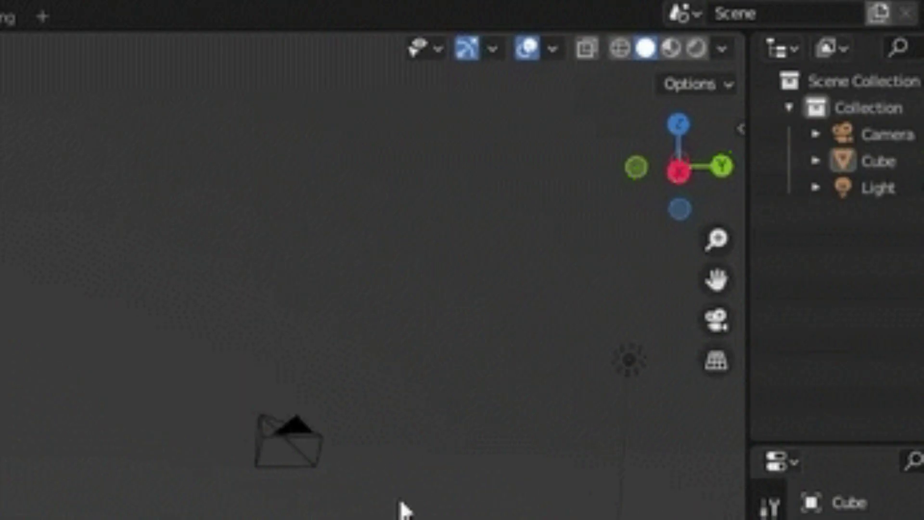
{"action": "key", "text": "n"}
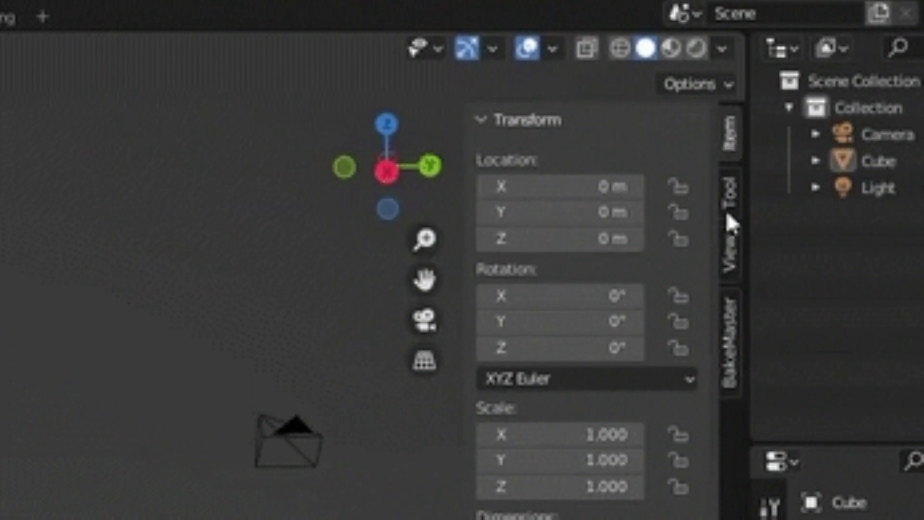
{"action": "left_click", "coordinate": [738, 335]}
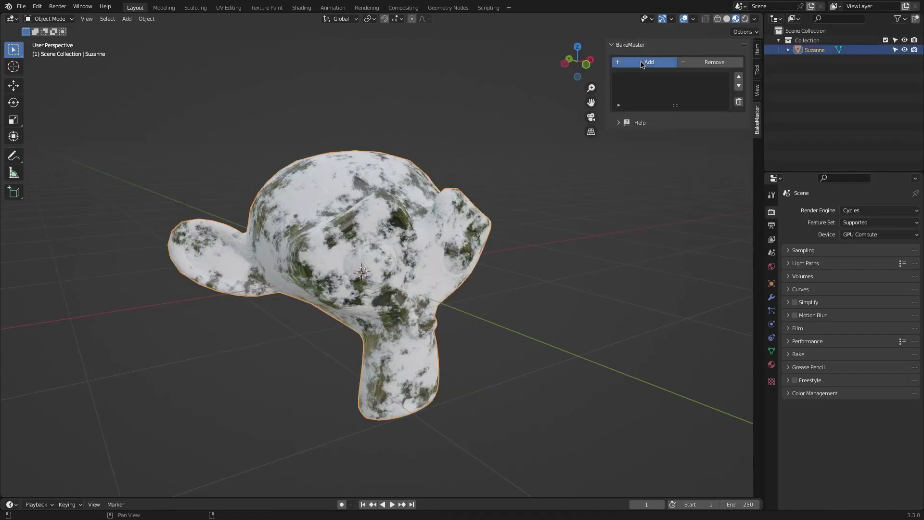
{"action": "left_click", "coordinate": [641, 64]}
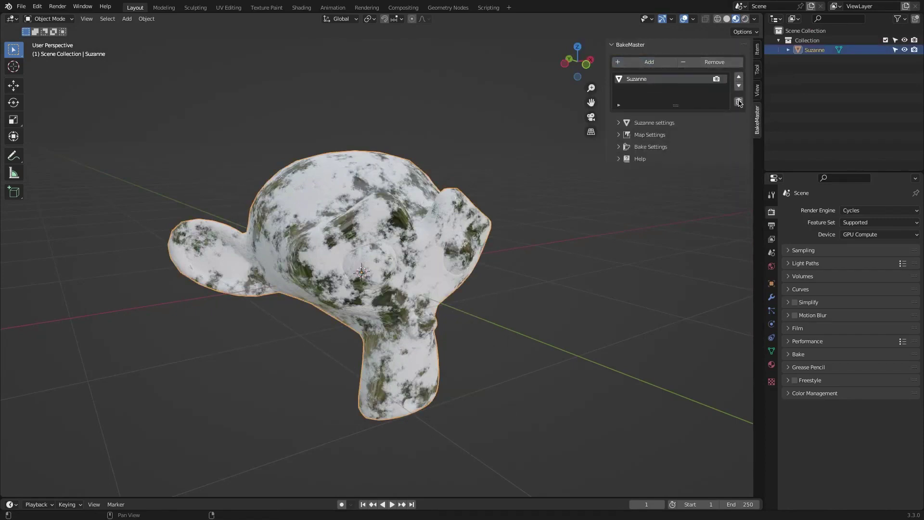
{"action": "left_click", "coordinate": [706, 64]}
{"action": "left_click", "coordinate": [649, 62]}
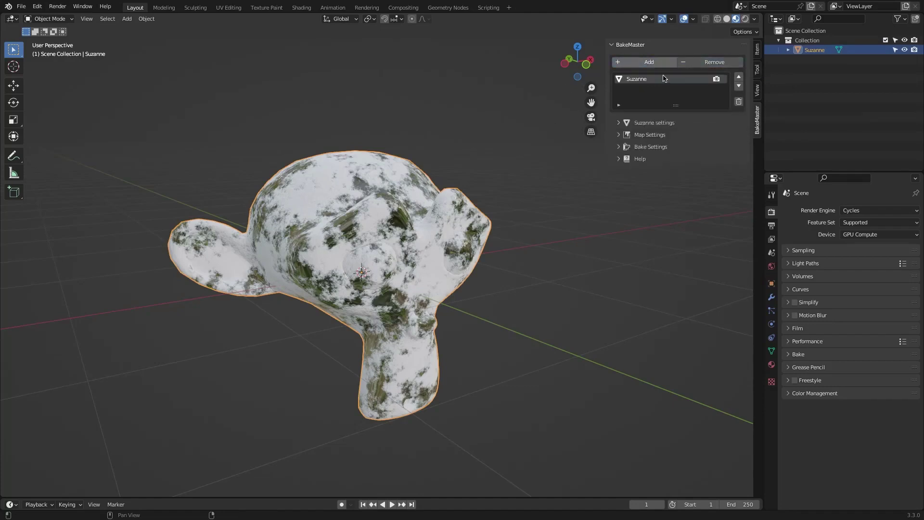
{"action": "middle_click_drag", "start_coordinate": [520, 212], "coordinate": [636, 110]}
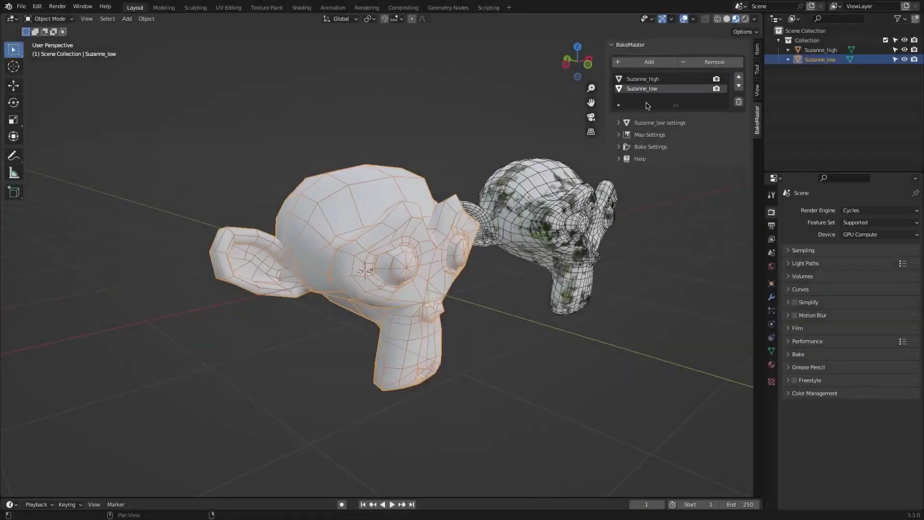
Set Suzanne_high as the bake source for Suzanne_low.
{"action": "left_click", "coordinate": [625, 124]}
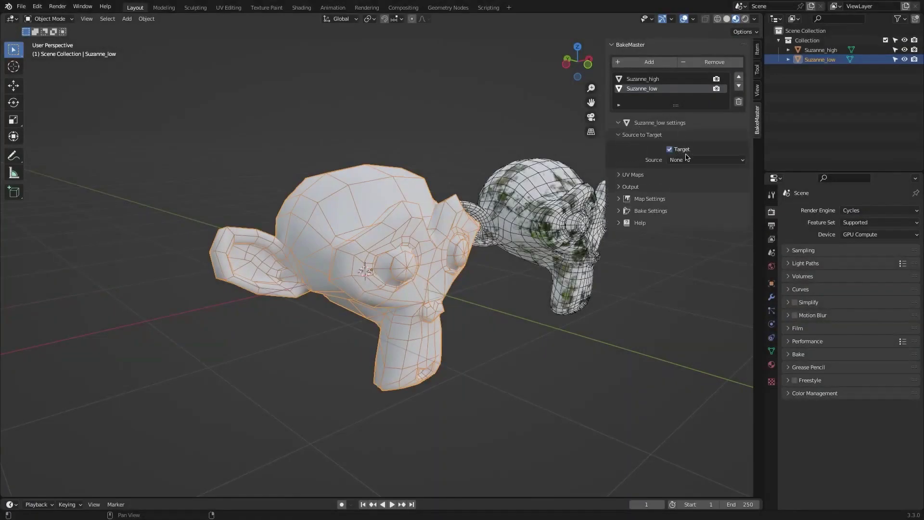
{"action": "left_click", "coordinate": [685, 159]}
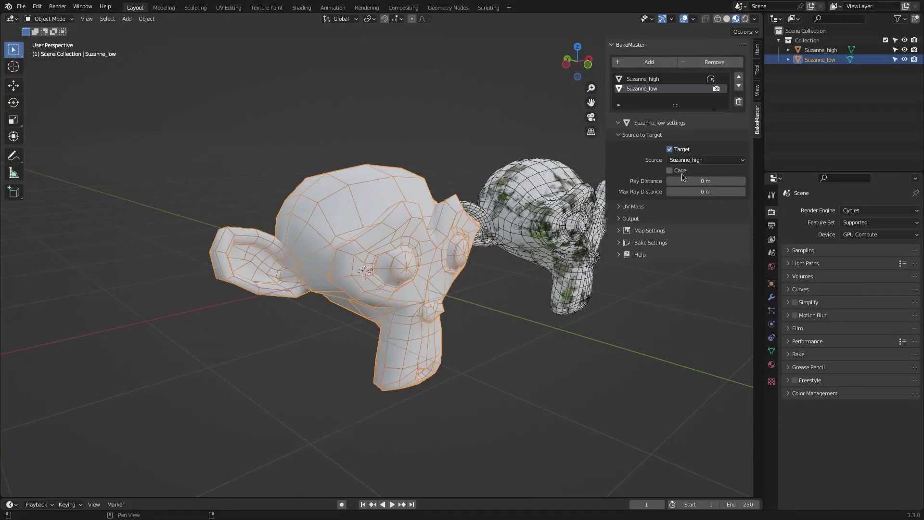
{"action": "left_click", "coordinate": [652, 211]}
Override Suzanne_low's output map settings with 1K resolution and PNG format.
{"action": "left_click", "coordinate": [704, 232]}
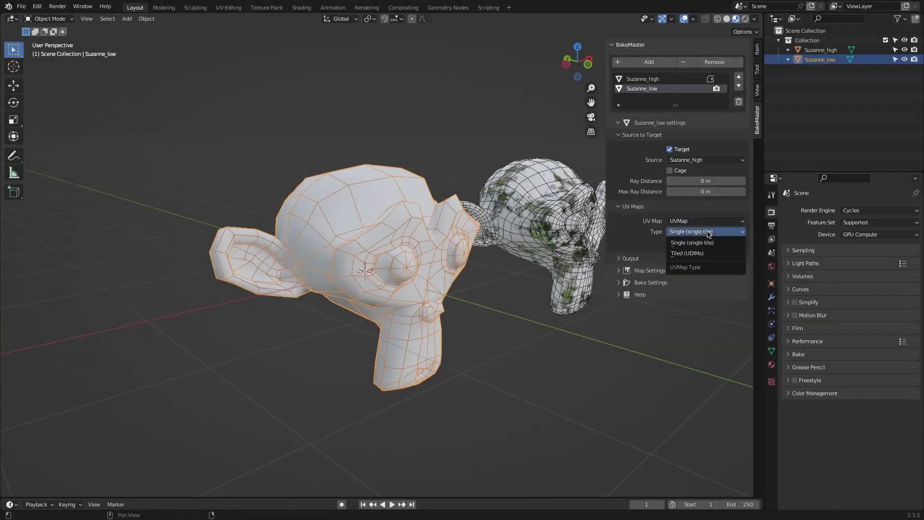
{"action": "left_click", "coordinate": [635, 280]}
{"action": "left_click", "coordinate": [691, 296]}
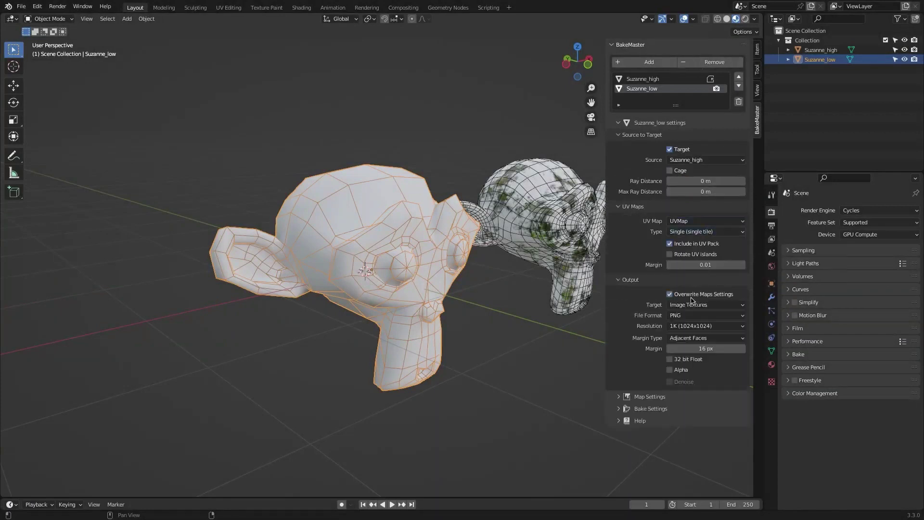
{"action": "left_click", "coordinate": [707, 326]}
{"action": "left_click", "coordinate": [704, 369]}
{"action": "left_click", "coordinate": [699, 315]}
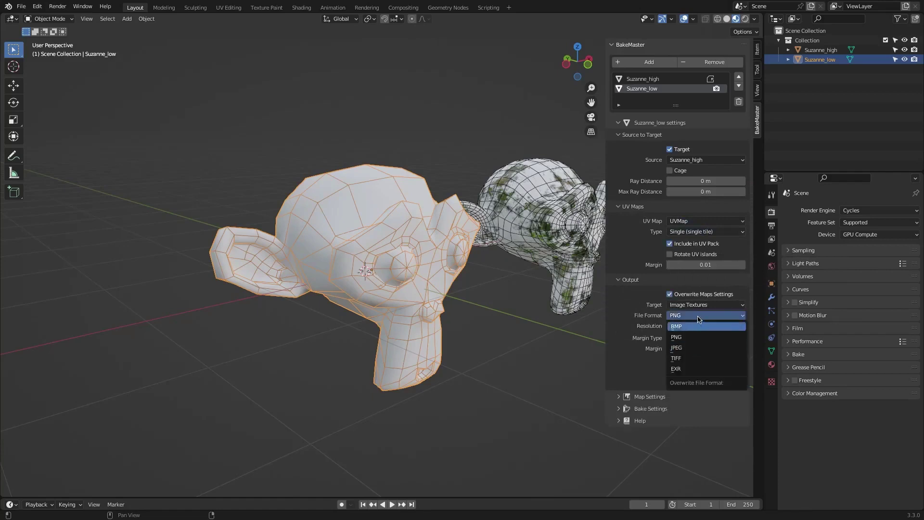
{"action": "left_click", "coordinate": [699, 319]}
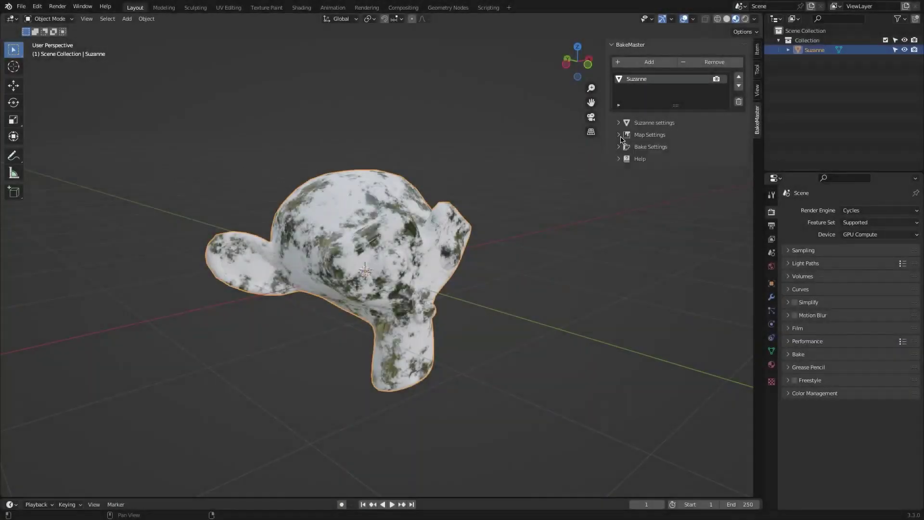
Add Albedo and Roughness maps to Suzanne's map settings.
{"action": "left_click", "coordinate": [738, 153]}
{"action": "left_click", "coordinate": [710, 156]}
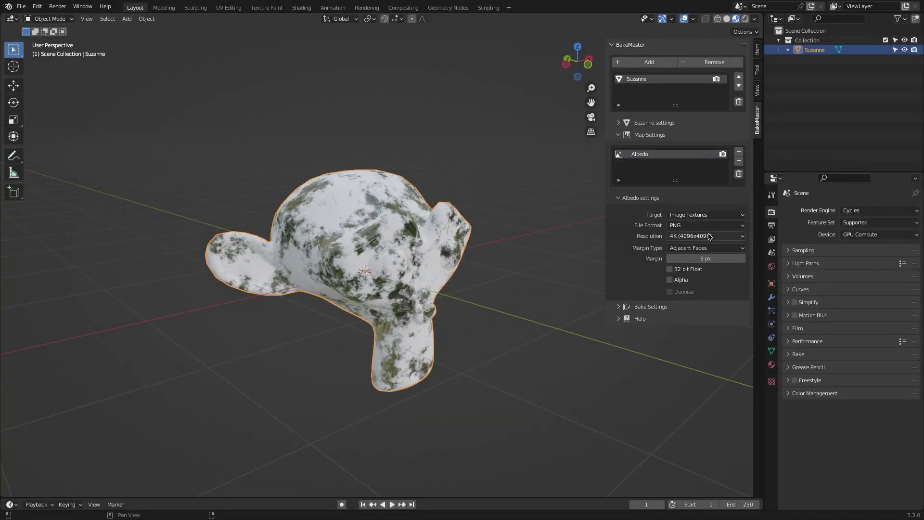
{"action": "left_click", "coordinate": [708, 237]}
{"action": "left_click", "coordinate": [699, 281]}
{"action": "left_click", "coordinate": [738, 153]}
{"action": "left_click", "coordinate": [687, 165]}
{"action": "left_click", "coordinate": [658, 214]}
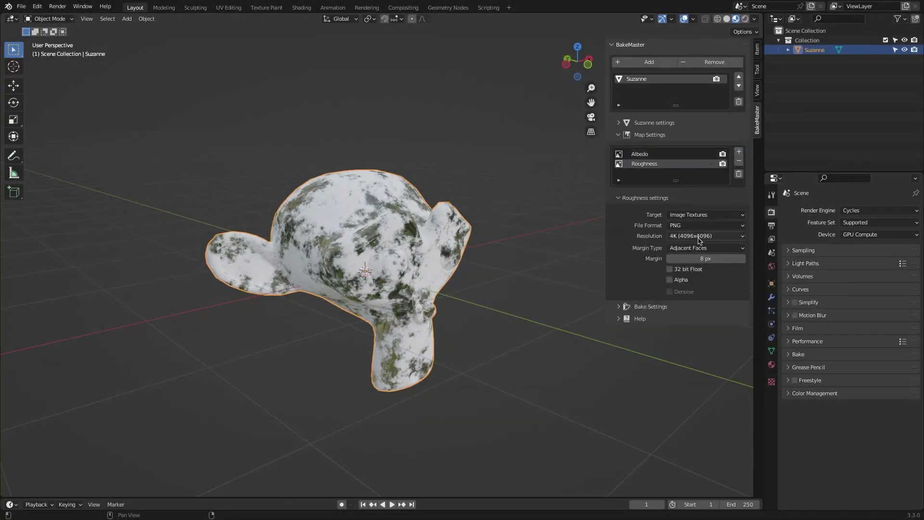
{"action": "left_click", "coordinate": [701, 235]}
Add XYZ Mask and Cavity maps, raising the Cavity Blacks, Whites and Power.
{"action": "left_click", "coordinate": [697, 269]}
{"action": "left_click", "coordinate": [738, 153]}
{"action": "left_click", "coordinate": [706, 173]}
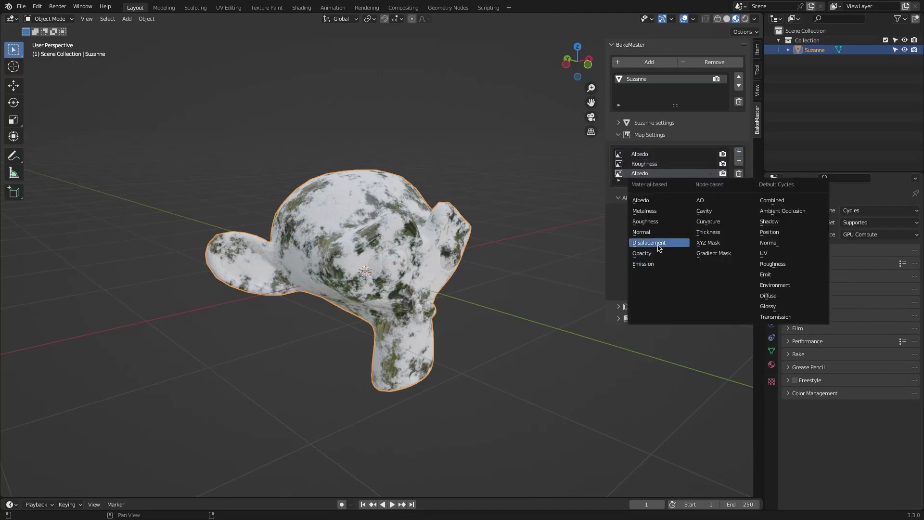
{"action": "left_click", "coordinate": [706, 243]}
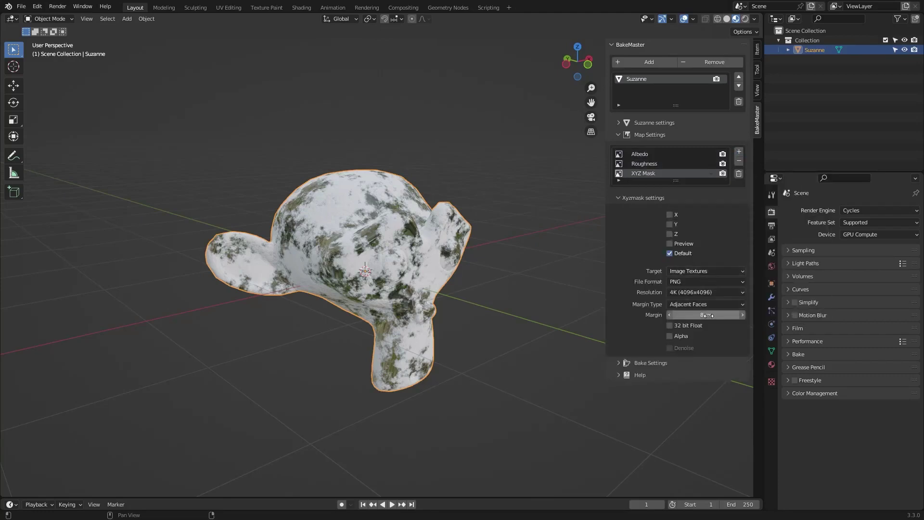
{"action": "left_click", "coordinate": [738, 153]}
{"action": "left_click", "coordinate": [711, 183]}
{"action": "left_click", "coordinate": [684, 242]}
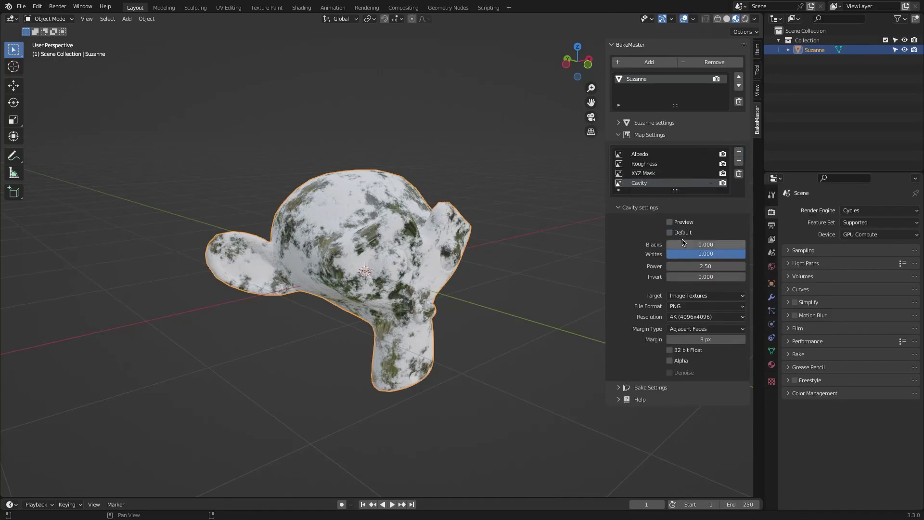
{"action": "left_click", "coordinate": [743, 22]}
{"action": "mouse_move", "coordinate": [682, 244]}
{"action": "left_mouse_down"}
{"action": "mouse_move", "coordinate": [704, 244]}
{"action": "mouse_move", "coordinate": [722, 266]}
{"action": "left_mouse_up"}
Add Curvature and Emission maps to the list.
{"action": "left_click", "coordinate": [738, 153]}
{"action": "left_click", "coordinate": [675, 193]}
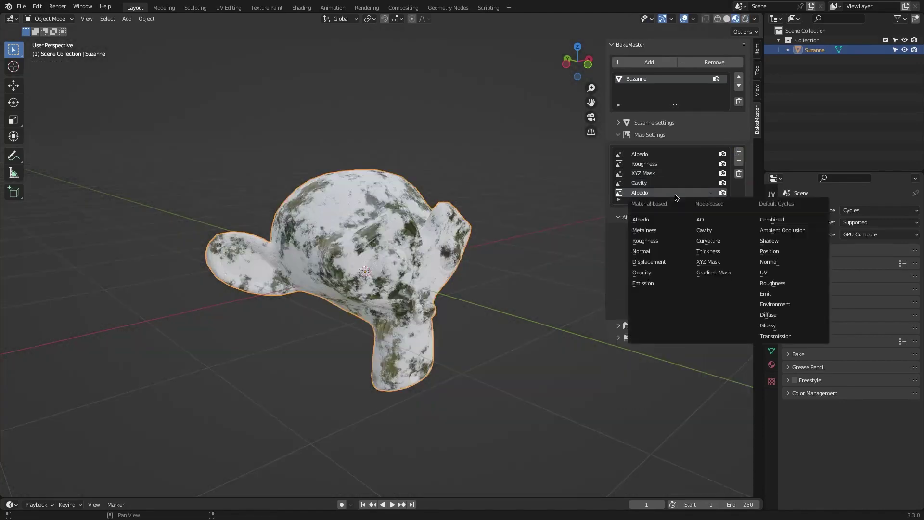
{"action": "left_click", "coordinate": [708, 241]}
{"action": "left_click", "coordinate": [706, 282]}
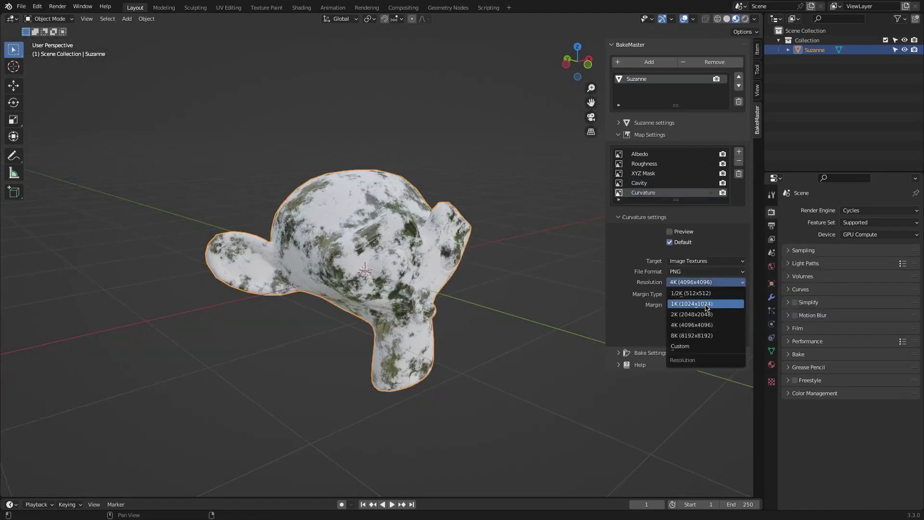
{"action": "left_click", "coordinate": [738, 153]}
{"action": "left_click", "coordinate": [674, 202]}
{"action": "left_click", "coordinate": [655, 295]}
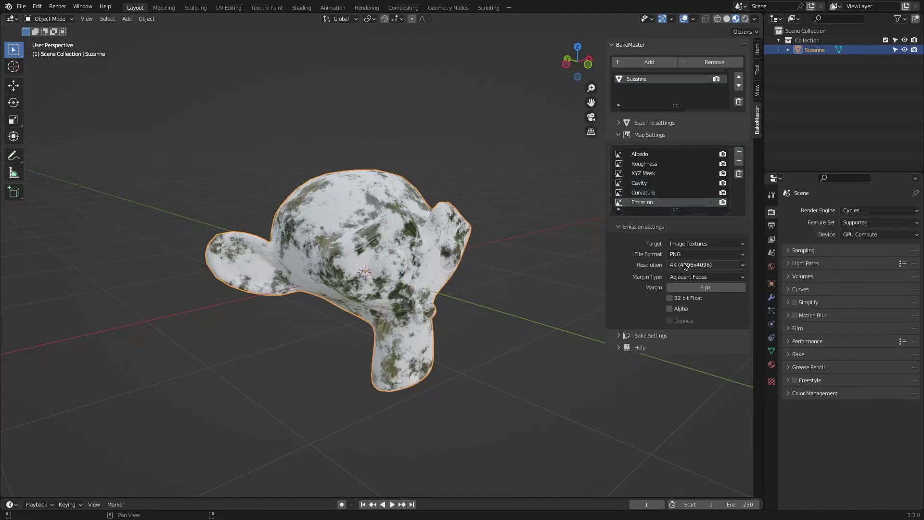
Add a Normal map baked from smooth normals, then reveal the bake settings.
{"action": "left_click", "coordinate": [737, 153]}
{"action": "left_click", "coordinate": [674, 212]}
{"action": "left_click", "coordinate": [659, 272]}
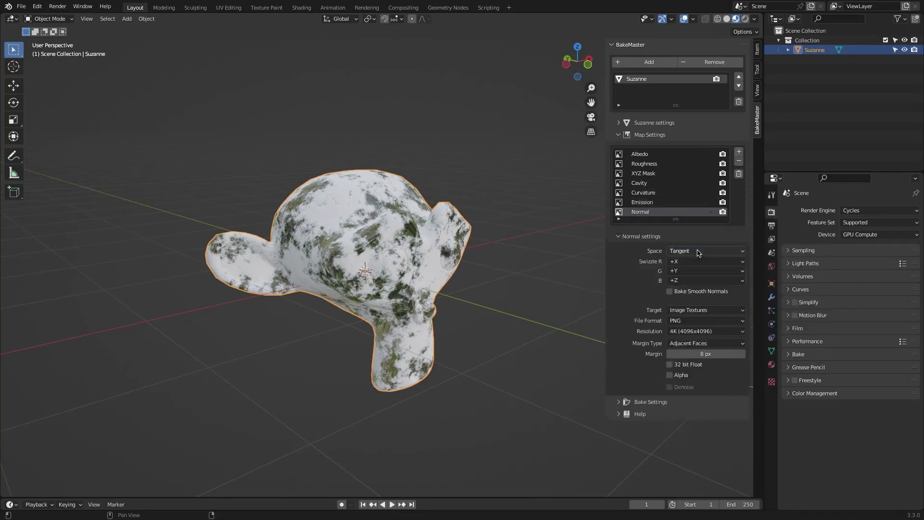
{"action": "left_click", "coordinate": [707, 290]}
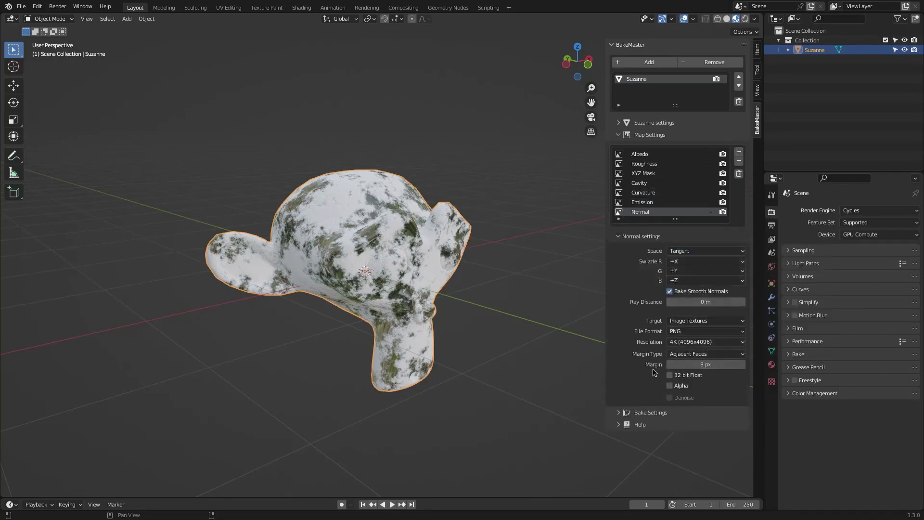
{"action": "left_click", "coordinate": [619, 134]}
{"action": "left_click", "coordinate": [620, 147]}
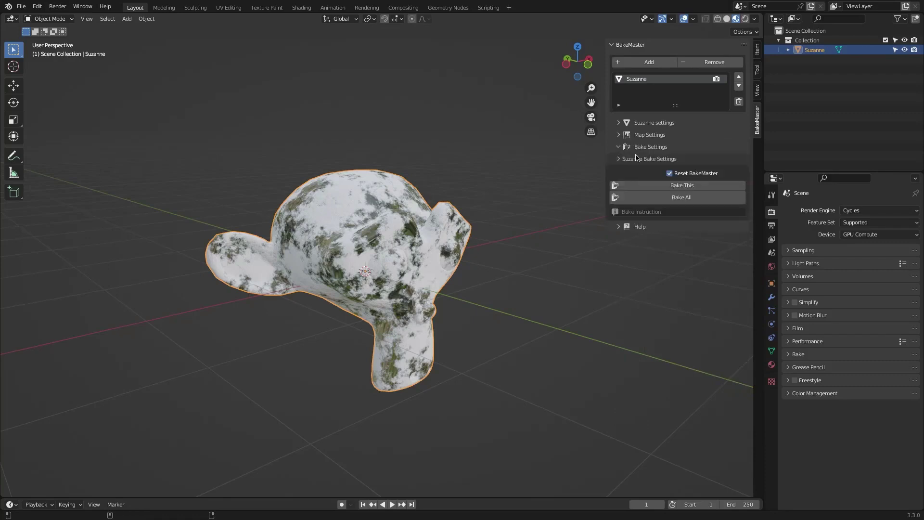
Enable Material, untick Internal for external saving, and turn on Subfolder output.
{"action": "left_click", "coordinate": [636, 159]}
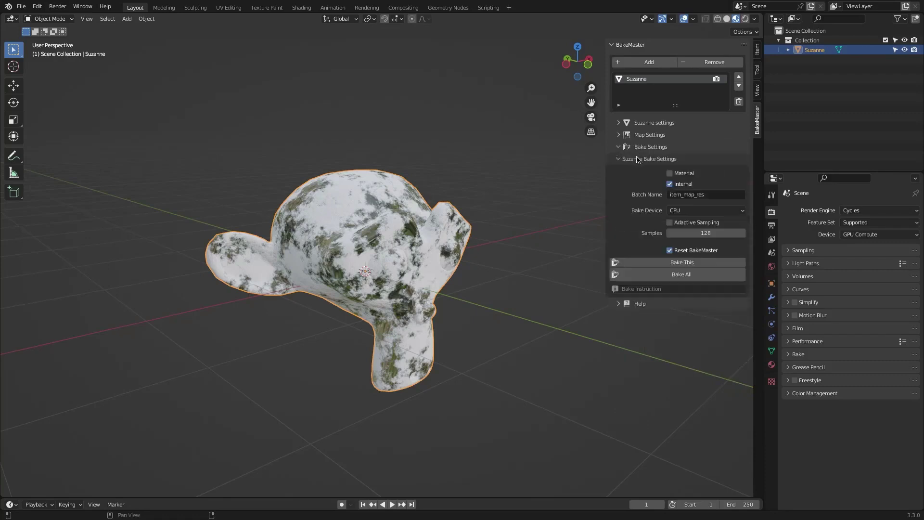
{"action": "left_click", "coordinate": [682, 174]}
{"action": "left_click", "coordinate": [670, 185]}
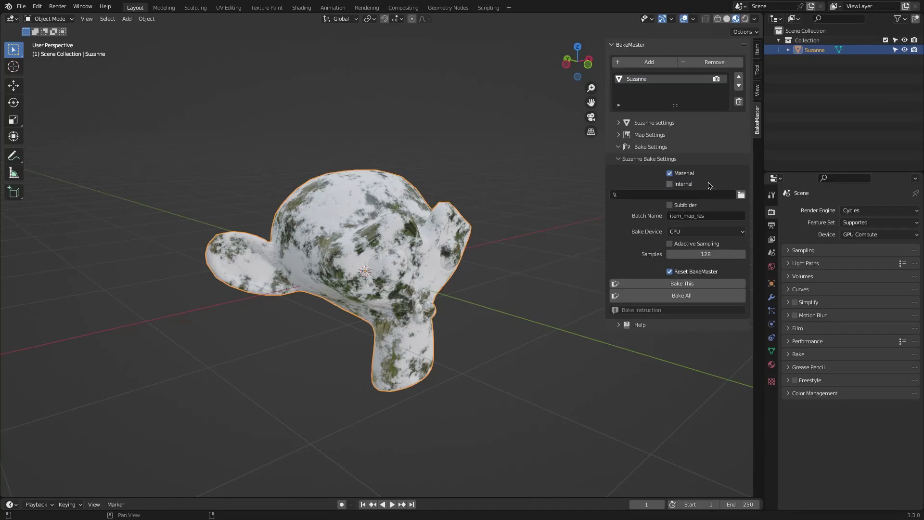
{"action": "left_click", "coordinate": [681, 209]}
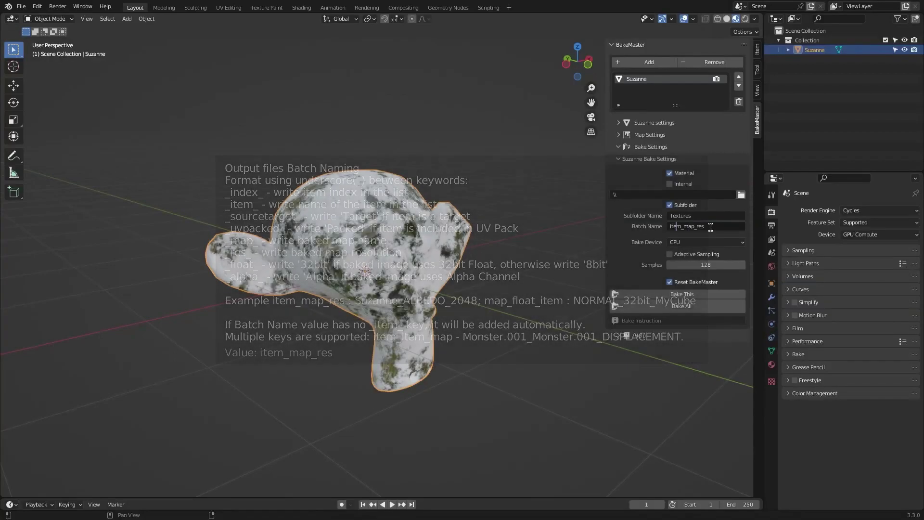
Set Suzanne's bake device to GPU Compute with Adaptive Sampling left unticked.
{"action": "left_click", "coordinate": [710, 243]}
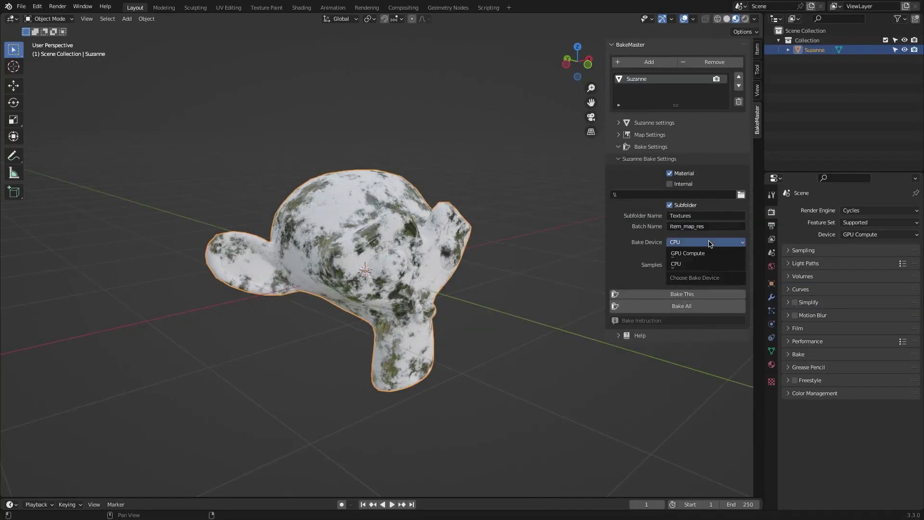
{"action": "left_click", "coordinate": [691, 254]}
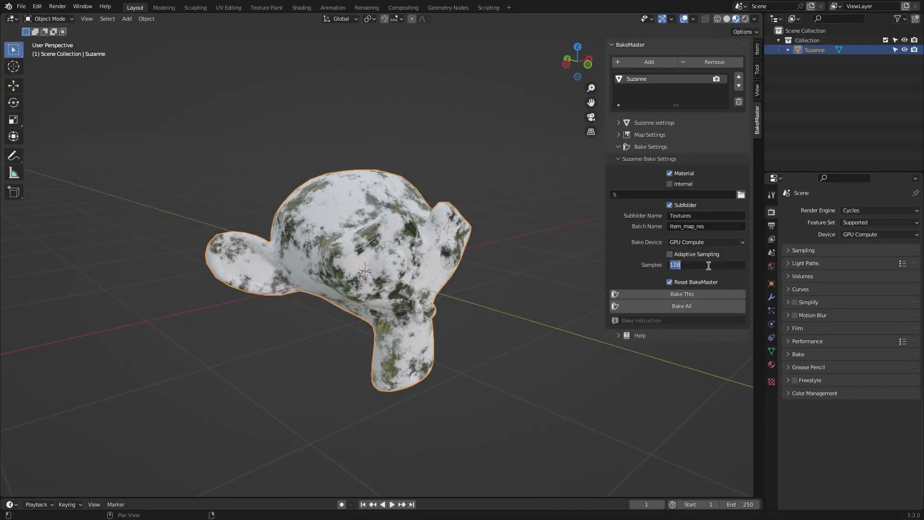
{"action": "left_click", "coordinate": [699, 254]}
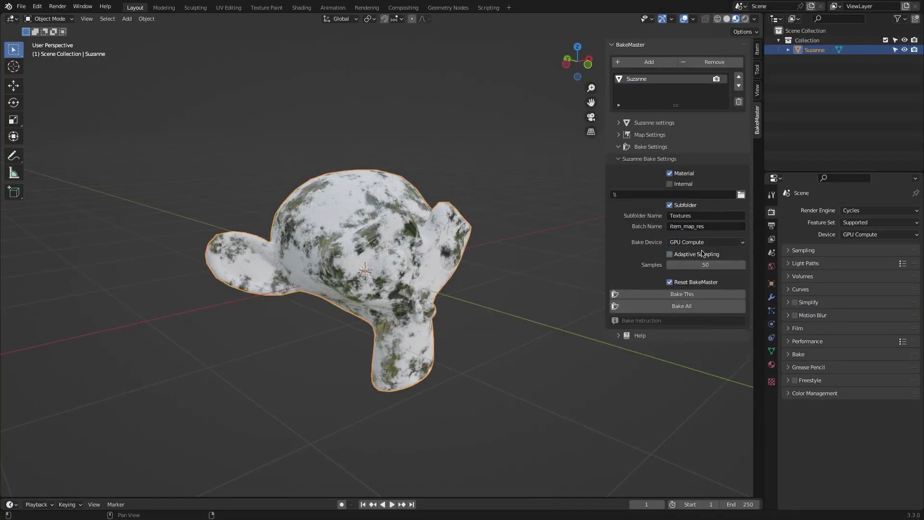